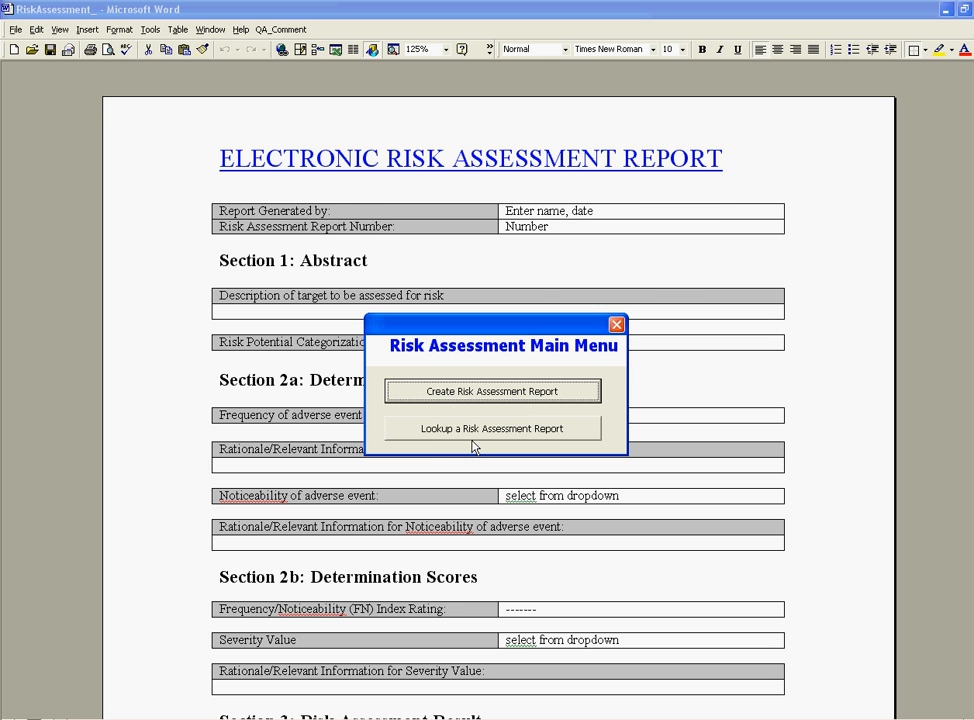
- Choose Create Risk Assessment Report from the main menu to open the blank generator form
{"action": "left_click", "coordinate": [472, 396]}
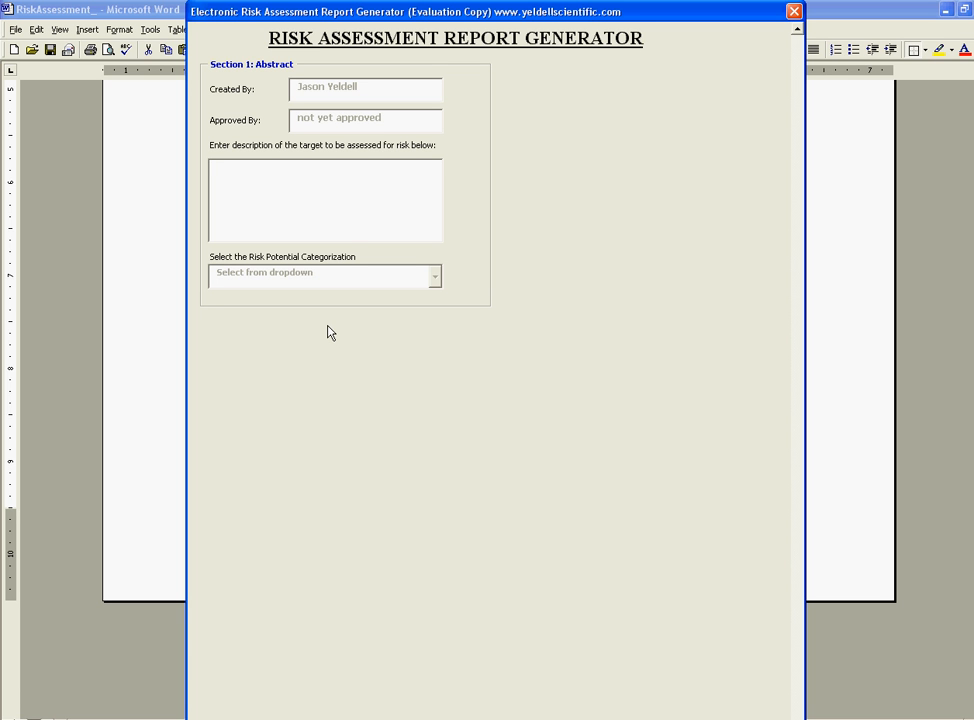
- Describe the target as 'Dirty hold time for stoppers has not been validated for 4th floor activity.' and categorize it as compliance issue
{"action": "left_click", "coordinate": [315, 198]}
{"action": "type", "text": "Dirty hol"}
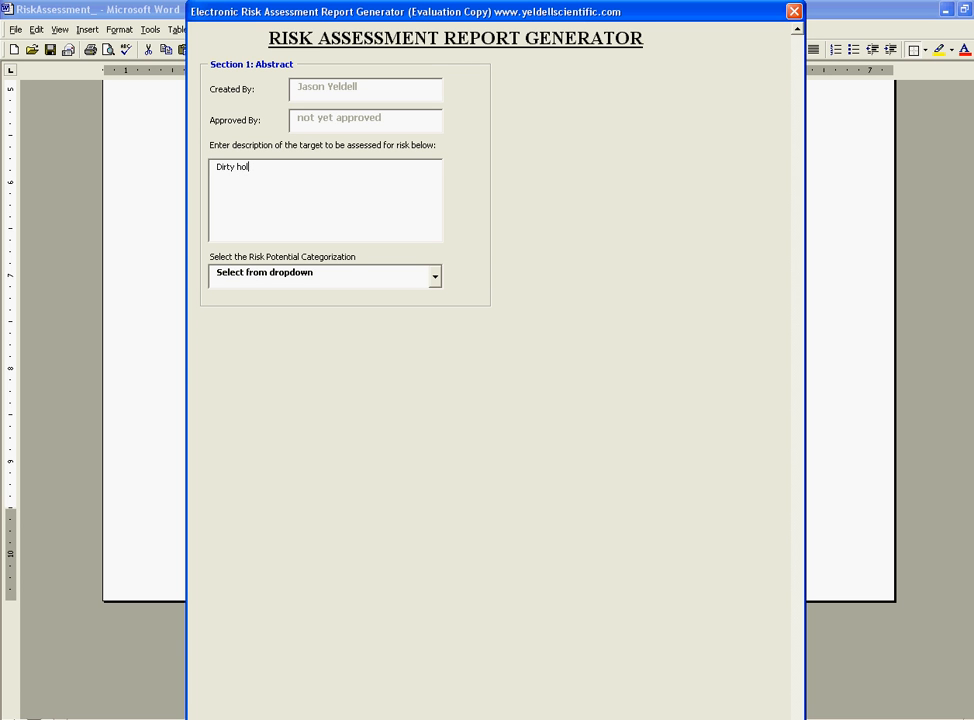
{"action": "type", "text": "d time for stoppers has not been validated for 4th floor activity."}
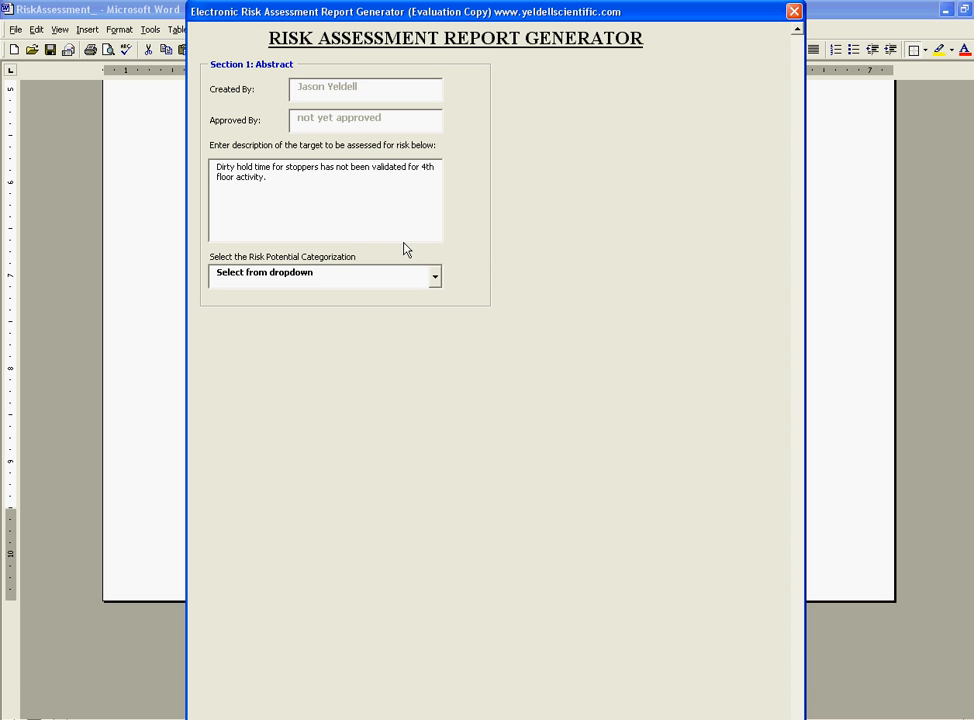
{"action": "left_click", "coordinate": [434, 277]}
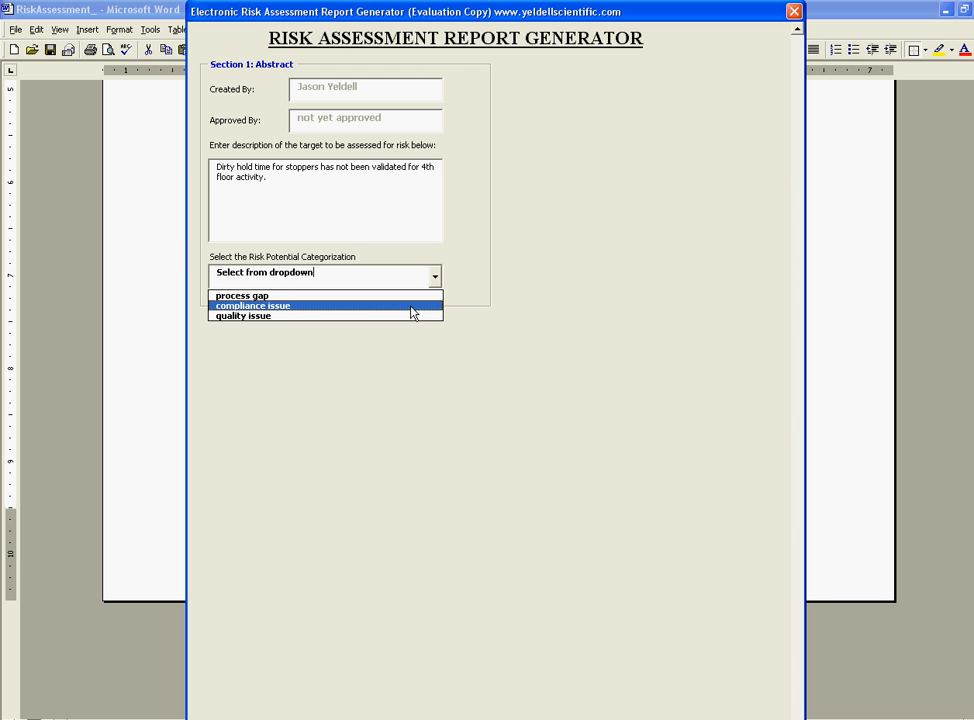
{"action": "left_click", "coordinate": [413, 306]}
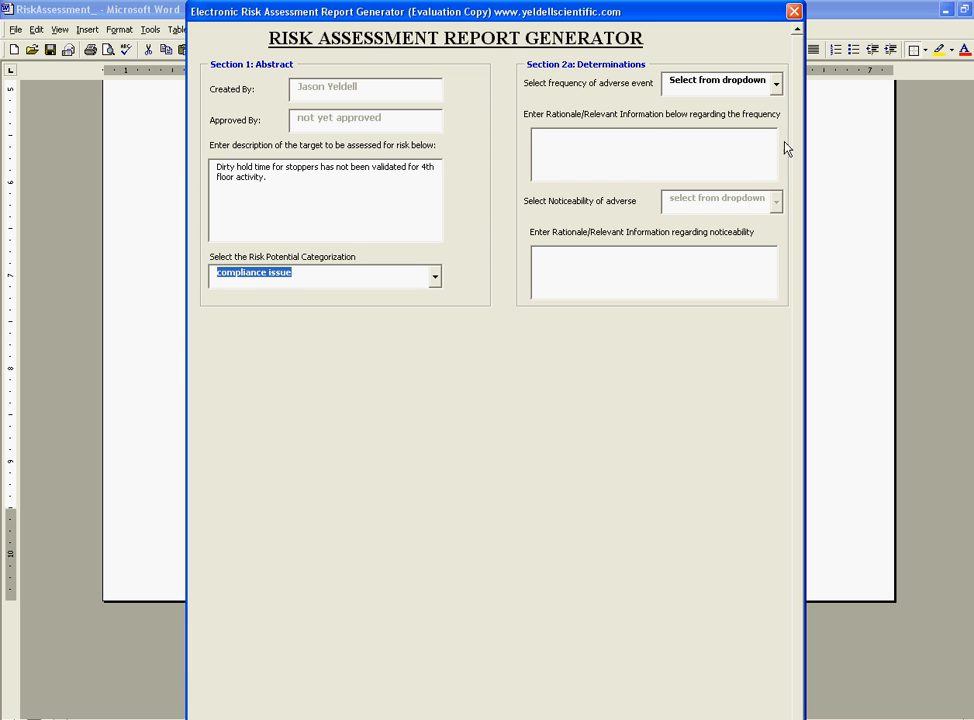
- Set adverse event frequency to remote, citing dirty hold time qualification of equivalent 5th floor stoppers
{"action": "left_click", "coordinate": [776, 85]}
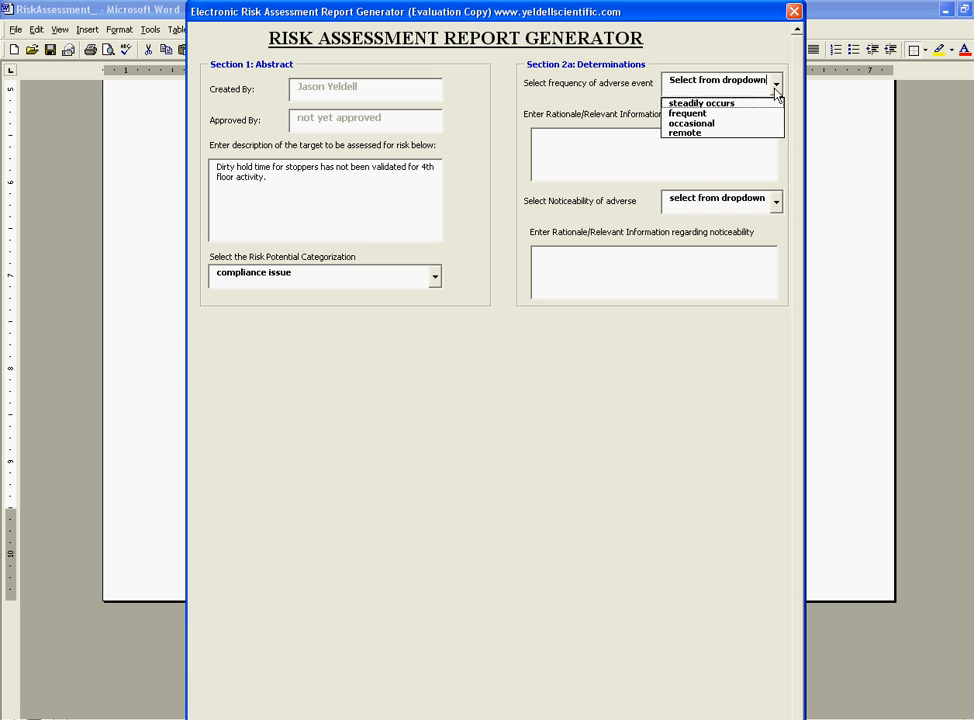
{"action": "left_click", "coordinate": [743, 133]}
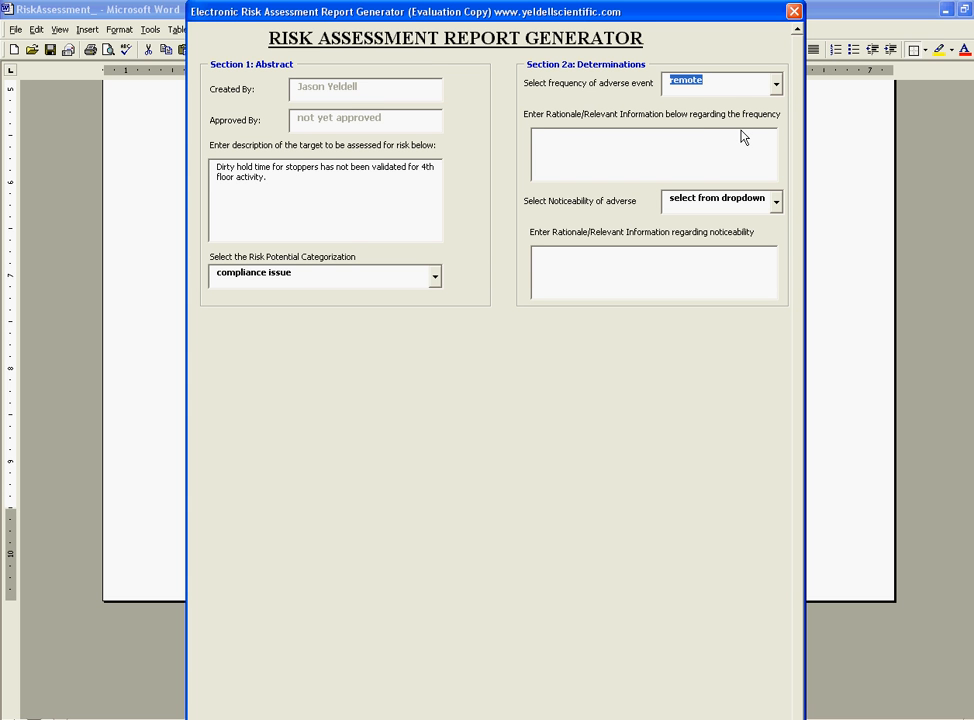
{"action": "left_click", "coordinate": [697, 145]}
{"action": "type", "text": "Dirty hold ti"}
{"action": "type", "text": "me qu"}
{"action": "type", "text": "alificatio"}
{"action": "type", "text": "n has bee"}
{"action": "type", "text": "n performed "}
{"action": "type", "text": "for equi"}
{"action": "type", "text": "valent stoppe"}
{"action": "type", "text": "rs on the "}
{"action": "type", "text": "5th fl"}
{"action": "type", "text": "oor"}
{"action": "type", "text": " w"}
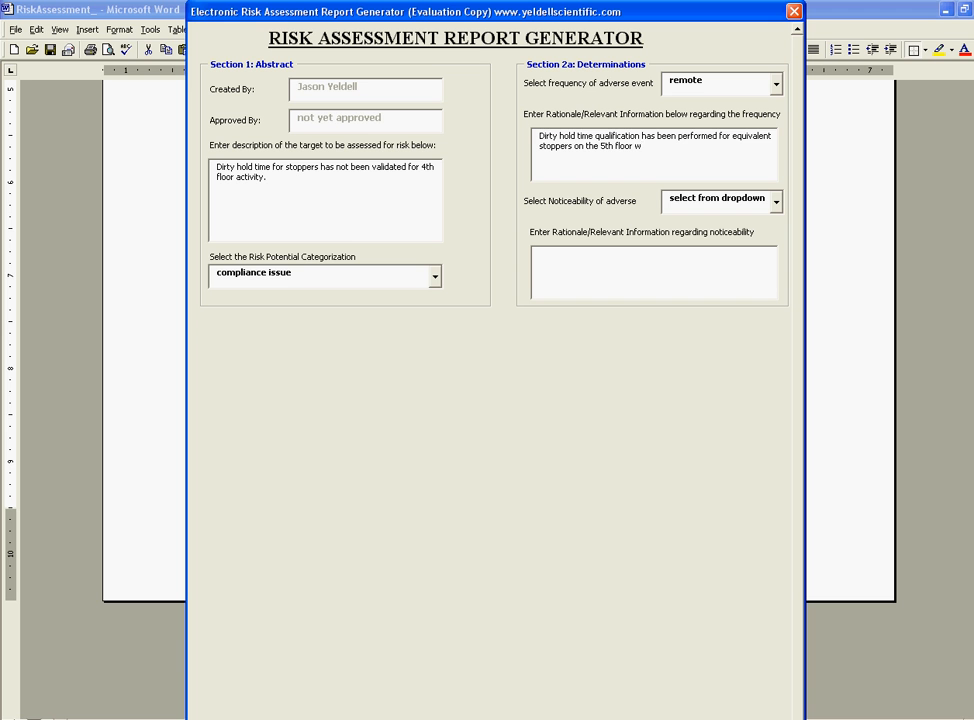
{"action": "type", "text": "ith a maximum hold time of 100 days"}
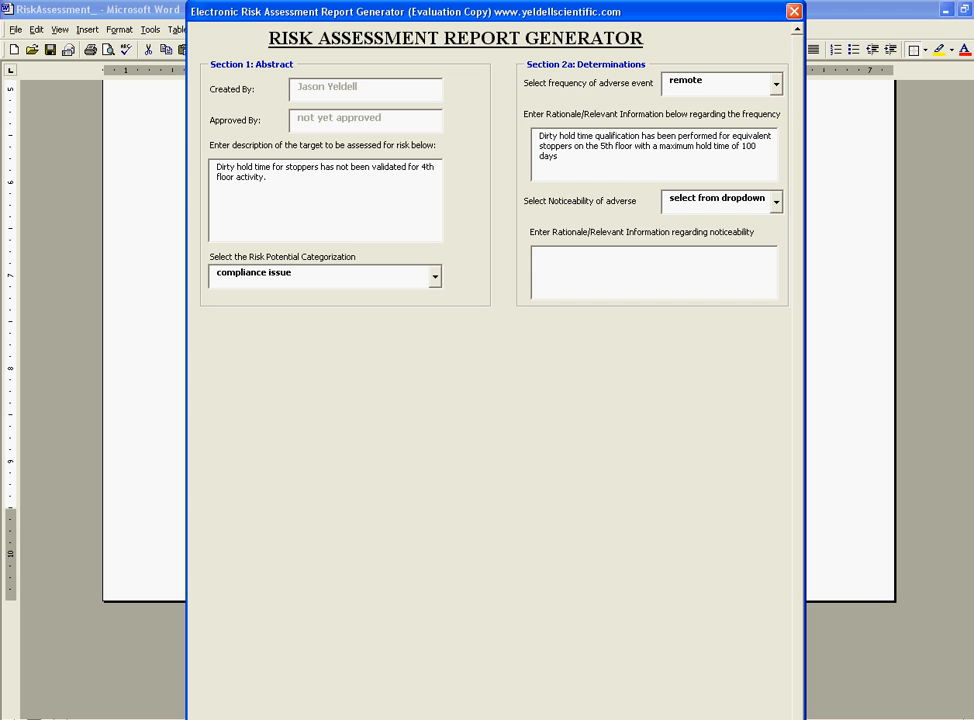
{"action": "type", "text": "."}
- Set noticeability to easily noticed, explaining autoclaved stoppers are immediately tagged and operators follow the SOP
{"action": "left_click", "coordinate": [767, 203]}
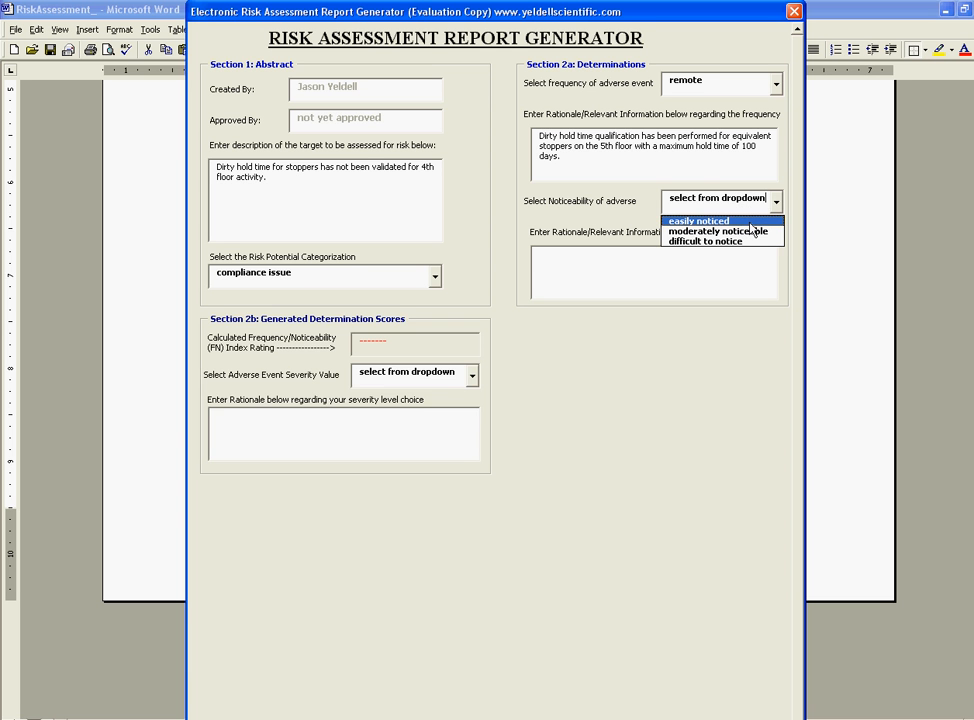
{"action": "left_click", "coordinate": [750, 221]}
{"action": "left_click", "coordinate": [639, 273]}
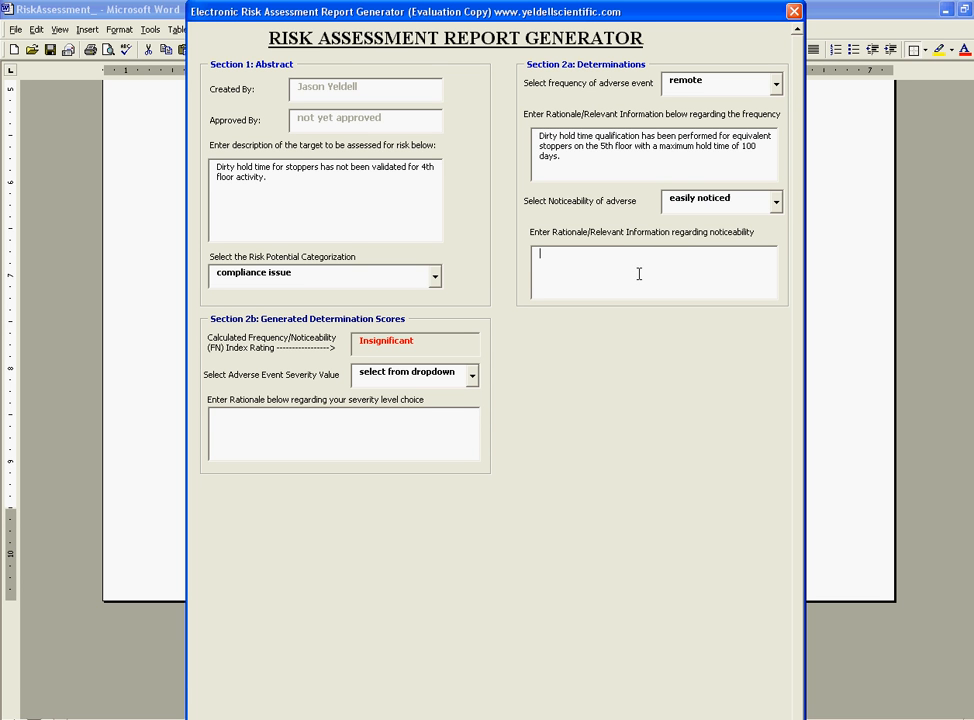
{"action": "type", "text": "Autoclaved stoppers are immediately tagged as suc"}
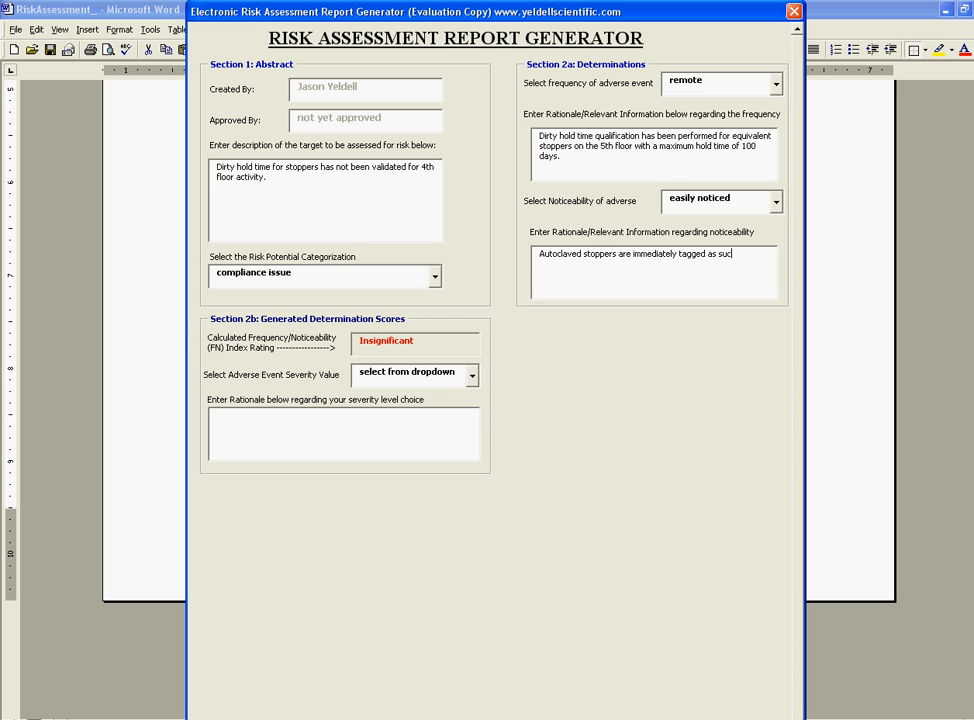
{"action": "type", "text": "h. Operators following the SOP will c"}
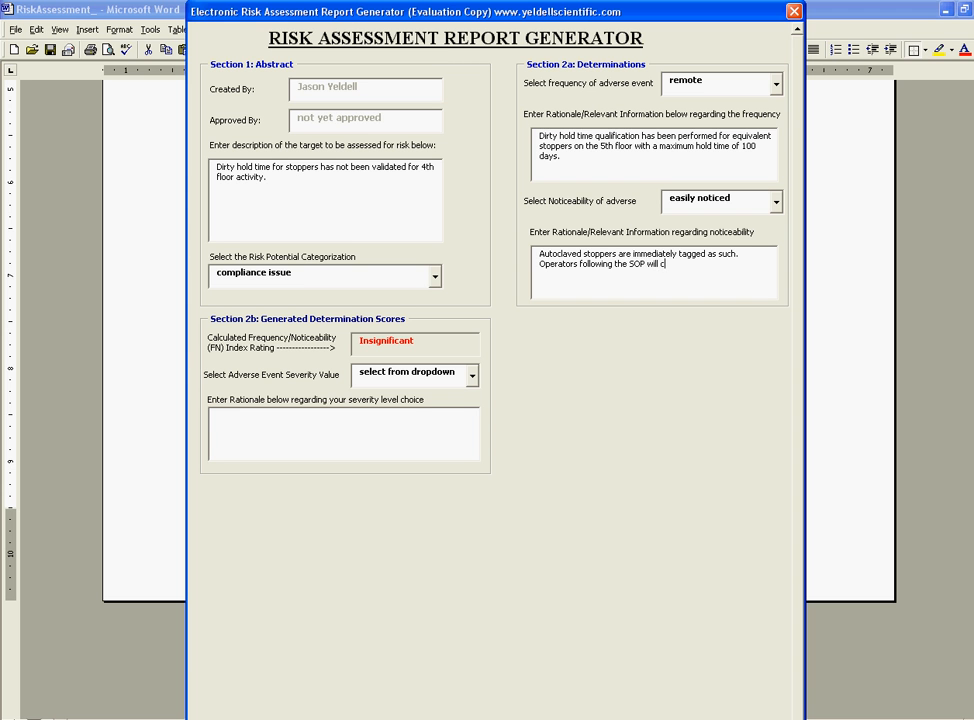
{"action": "type", "text": "heck the tag and document in batch recor"}
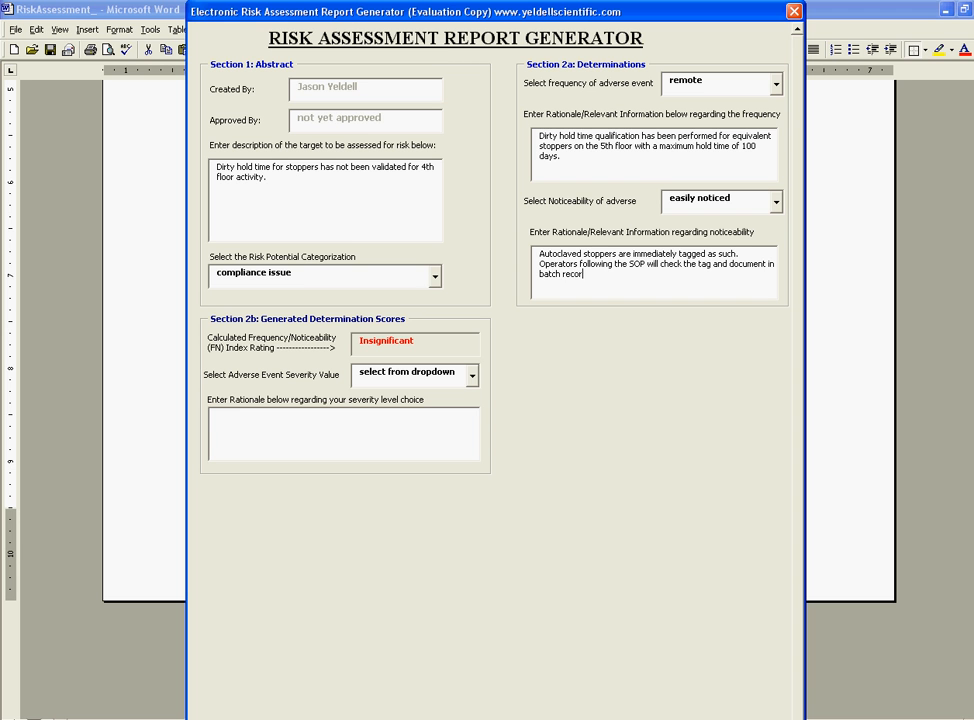
{"action": "type", "text": "d."}
- Rate severity moderate with the 88-day dirty hold rationale, then save the input to generate the report
{"action": "left_click", "coordinate": [472, 375]}
{"action": "left_click", "coordinate": [451, 407]}
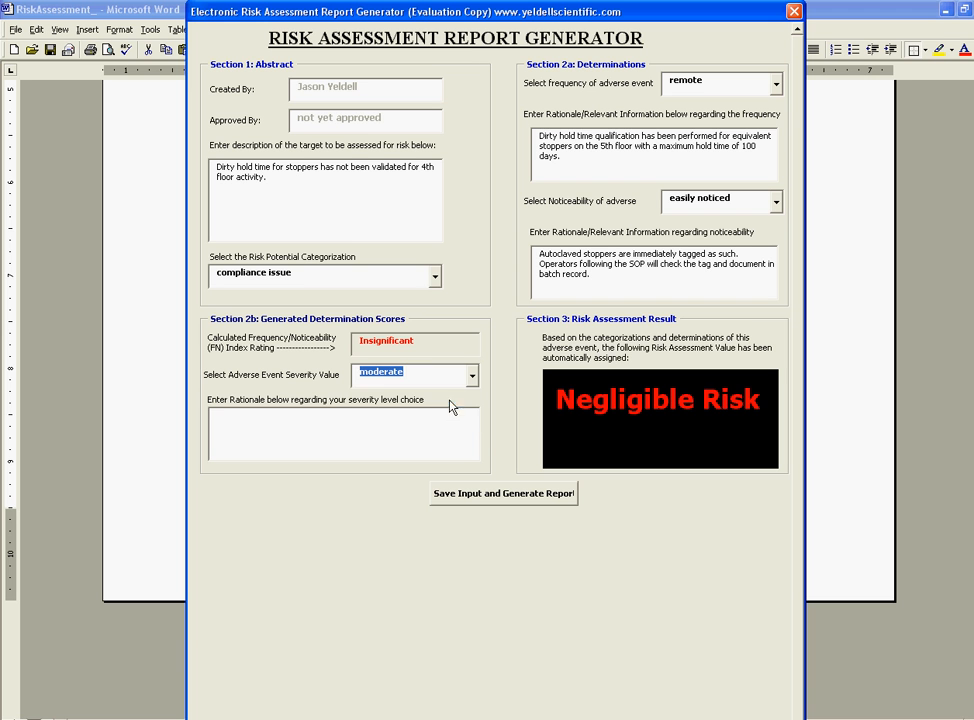
{"action": "left_click", "coordinate": [367, 436]}
{"action": "type", "text": "Stoppers t"}
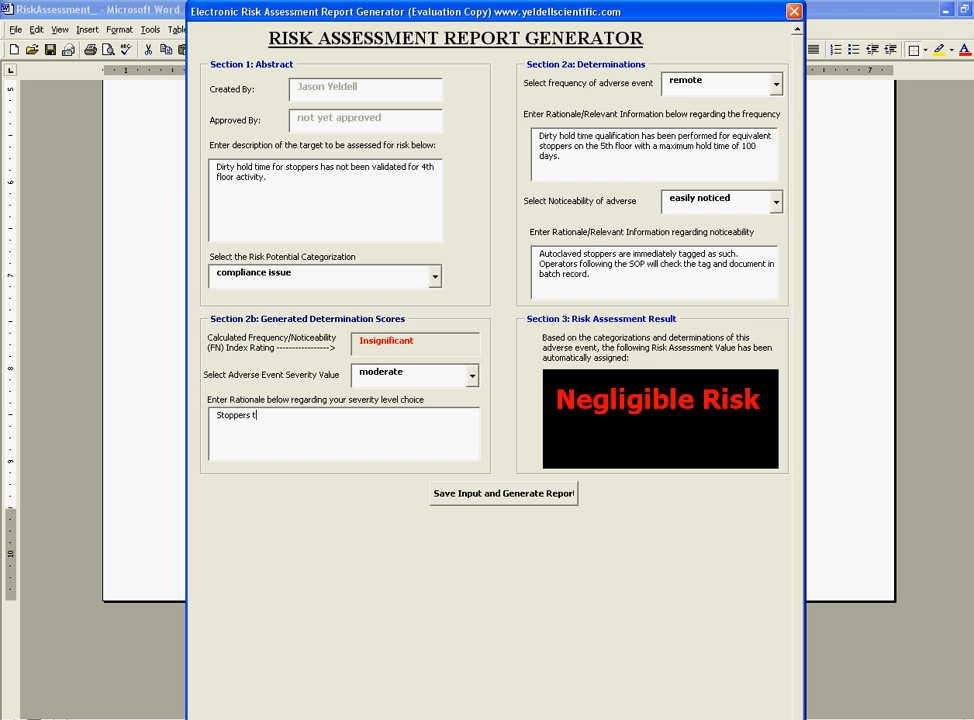
{"action": "type", "text": "hat are sterilized via autoclave have been "}
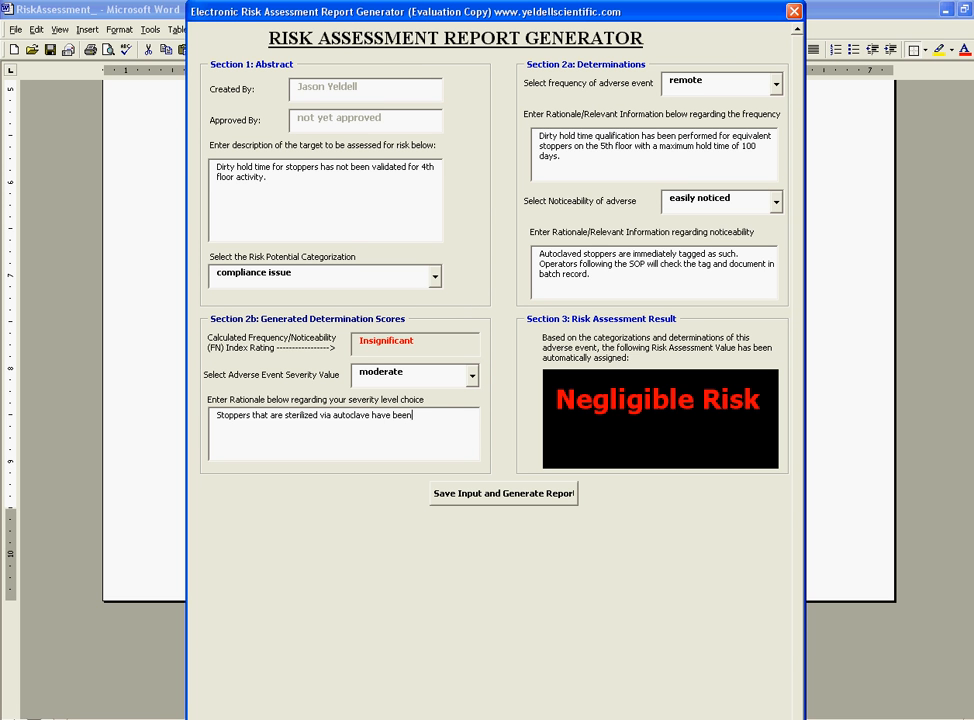
{"action": "type", "text": "held as dirty for upward of 88 "}
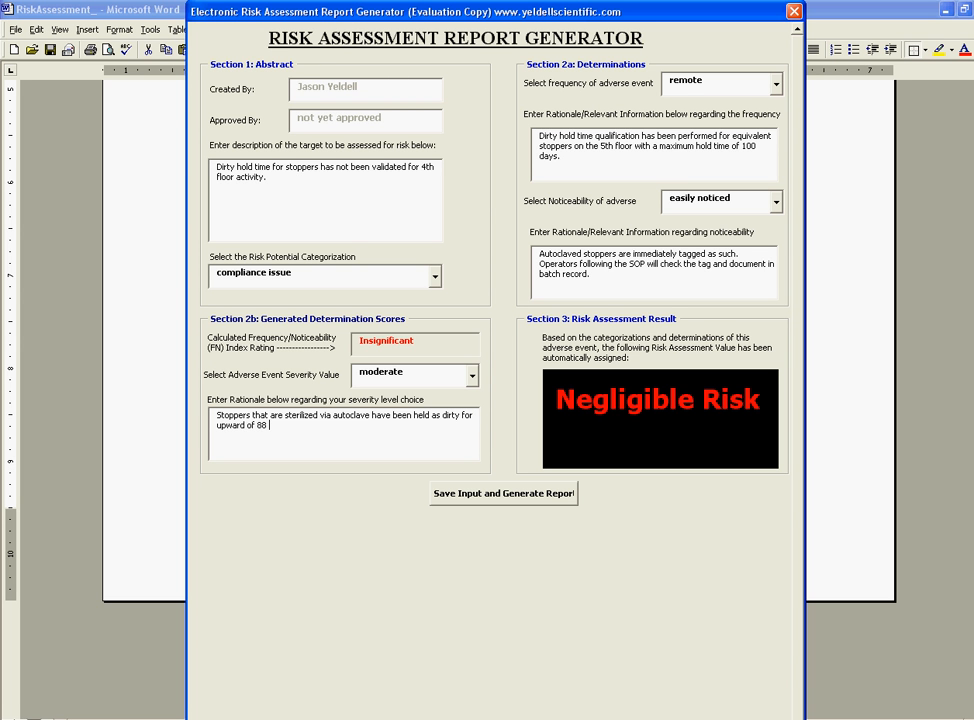
{"action": "type", "text": "days during r"}
{"action": "type", "text": "rials and media si"}
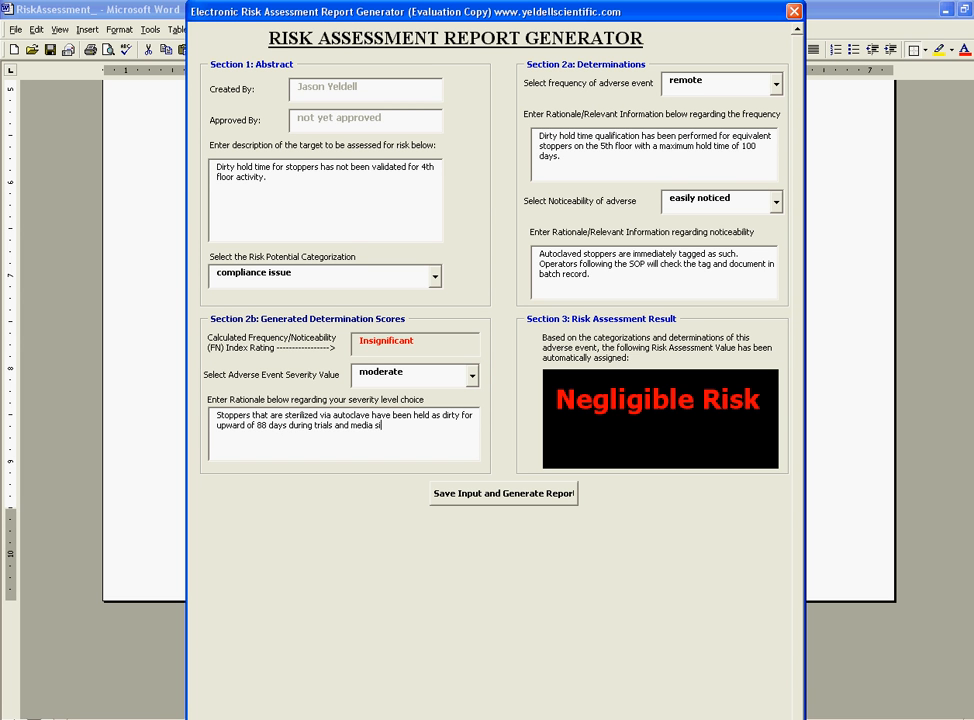
{"action": "type", "text": "mulations."}
{"action": "left_click", "coordinate": [536, 500]}
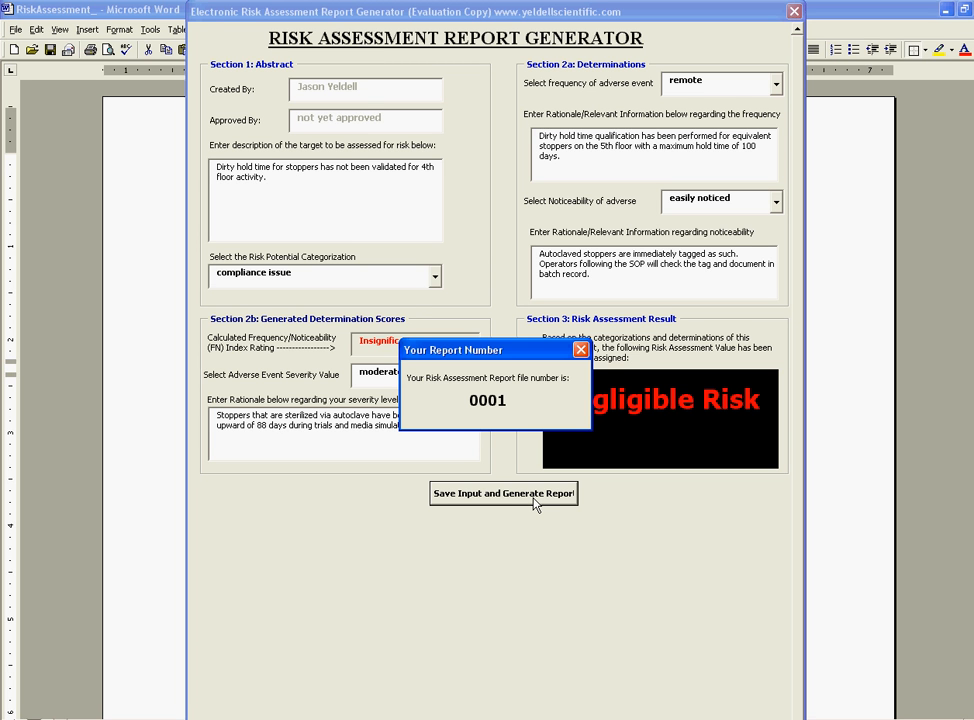
- Dismiss the report number 0001 notice and acknowledge it is ready for endorsement
{"action": "left_click", "coordinate": [580, 350]}
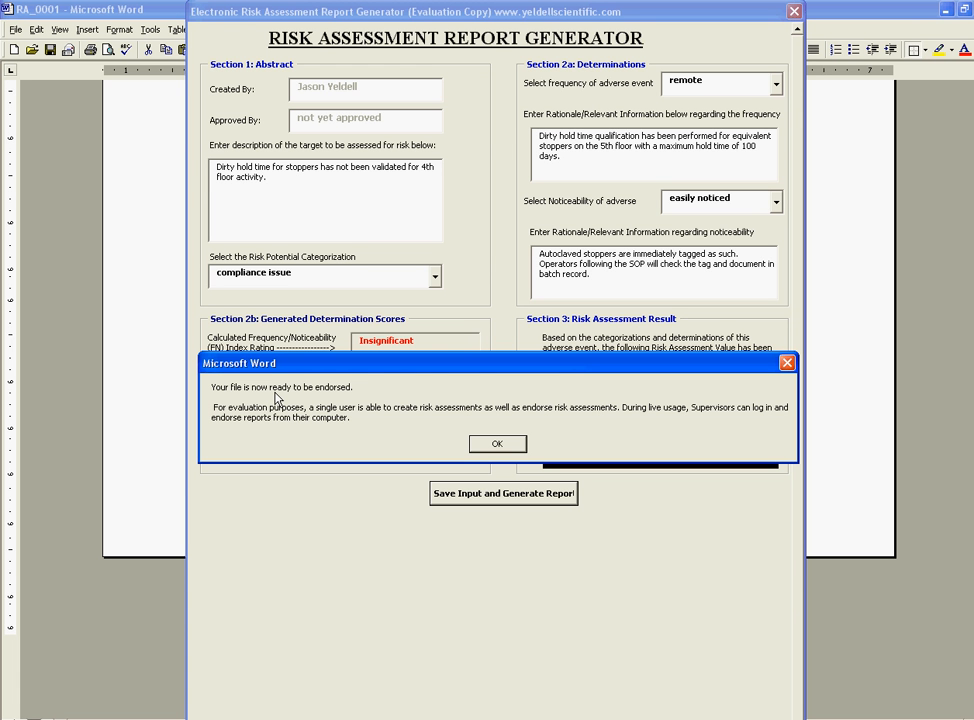
{"action": "left_click", "coordinate": [490, 444]}
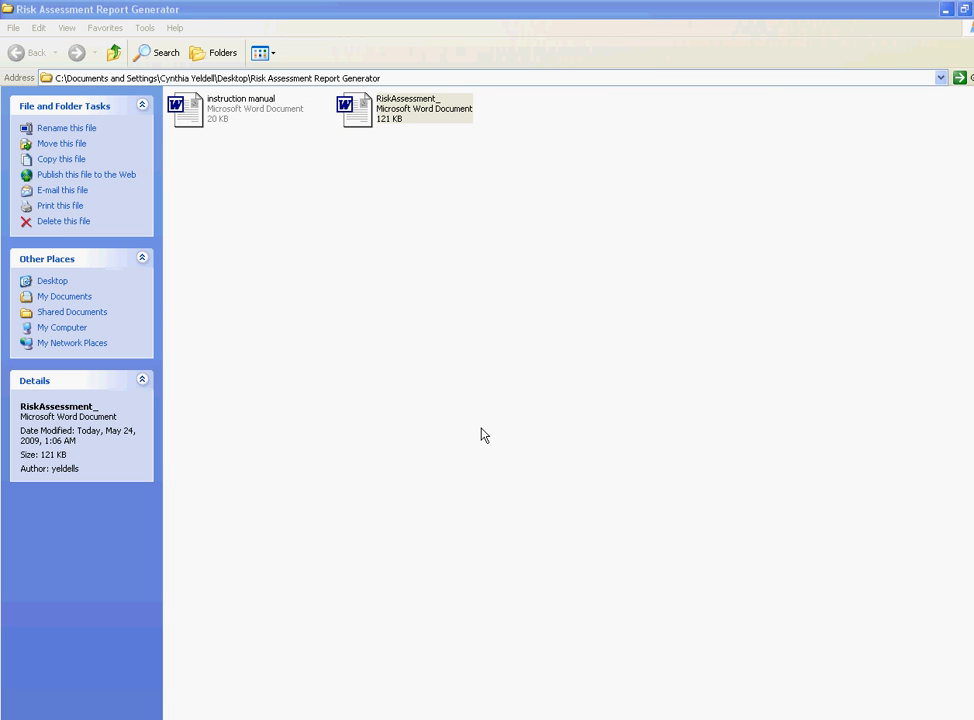
- Open the RiskAssessment_ document from the Risk Assessment Report Generator folder
{"action": "left_click", "coordinate": [397, 113]}
{"action": "double_click", "coordinate": [397, 113]}
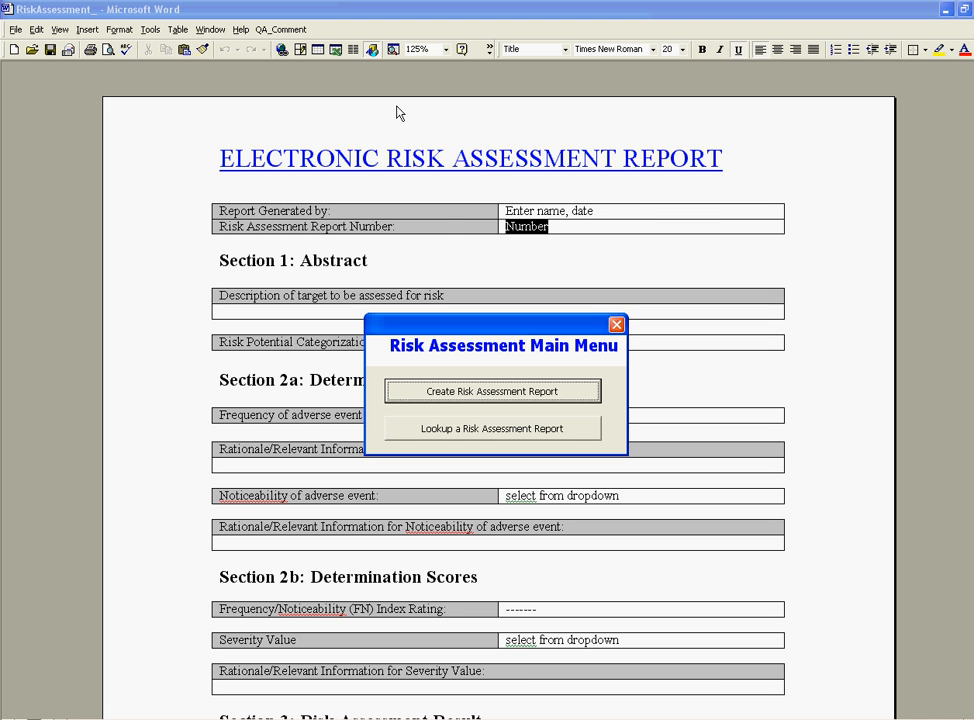
- Look up and open report RA_0001.doc
{"action": "left_click", "coordinate": [510, 430]}
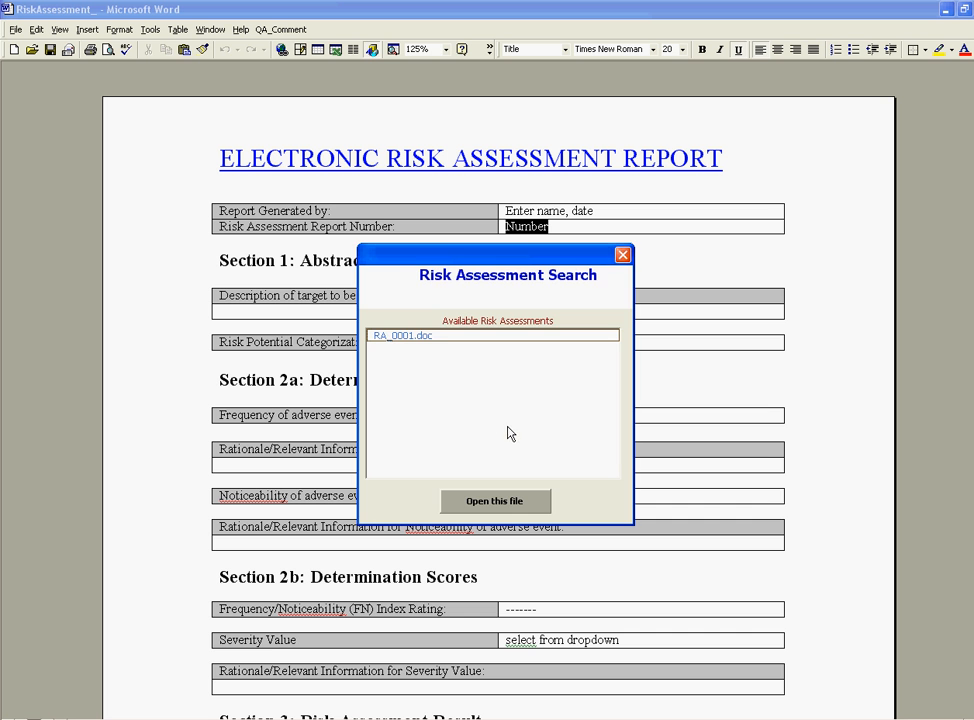
{"action": "left_click", "coordinate": [391, 338]}
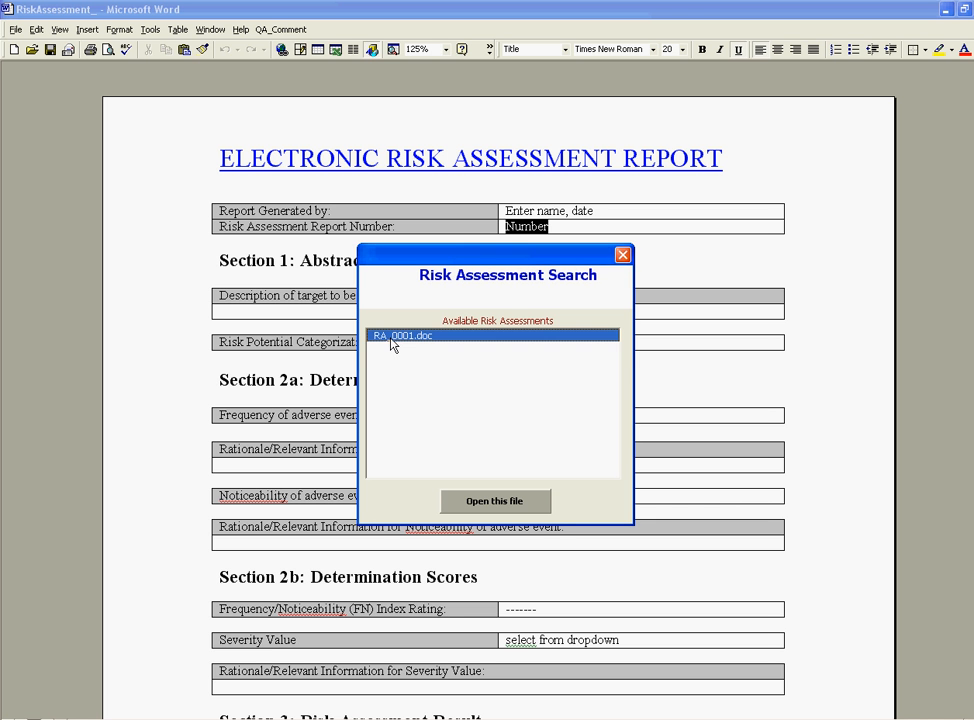
{"action": "left_click", "coordinate": [518, 503]}
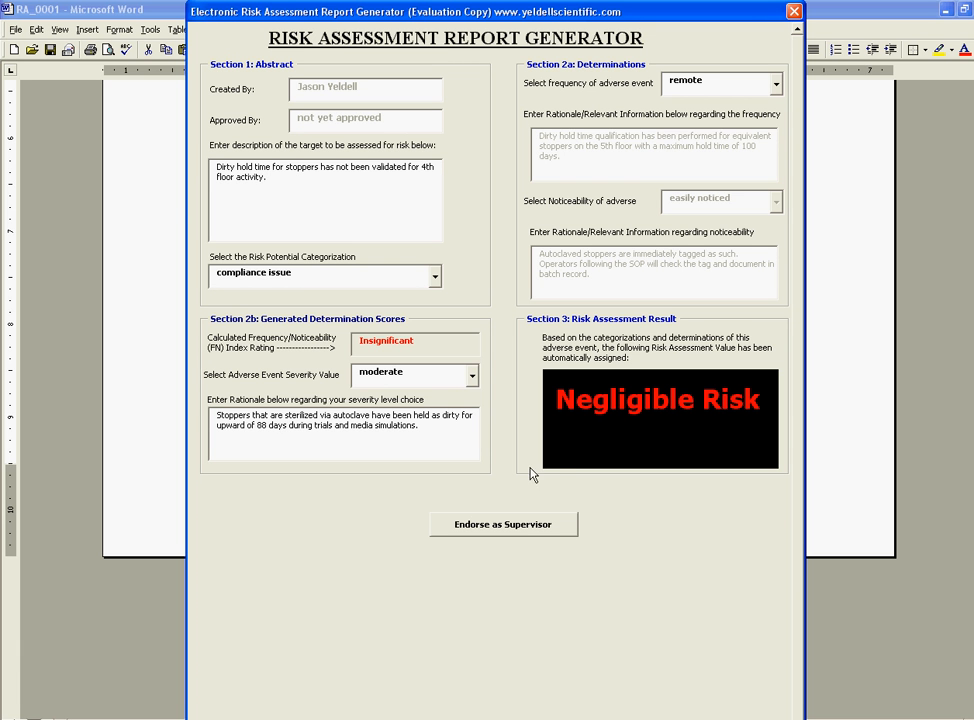
- Endorse RA_0001 as supervisor with the signature password and acknowledge the finalized report
{"action": "left_click", "coordinate": [511, 527]}
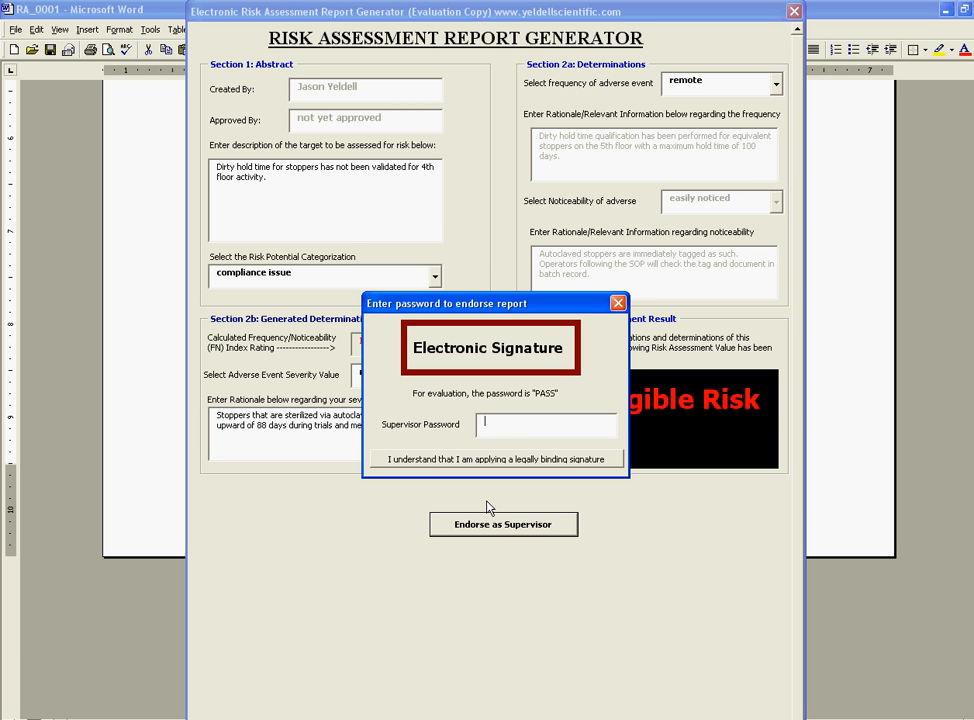
{"action": "type", "text": "PASS"}
{"action": "left_click", "coordinate": [501, 463]}
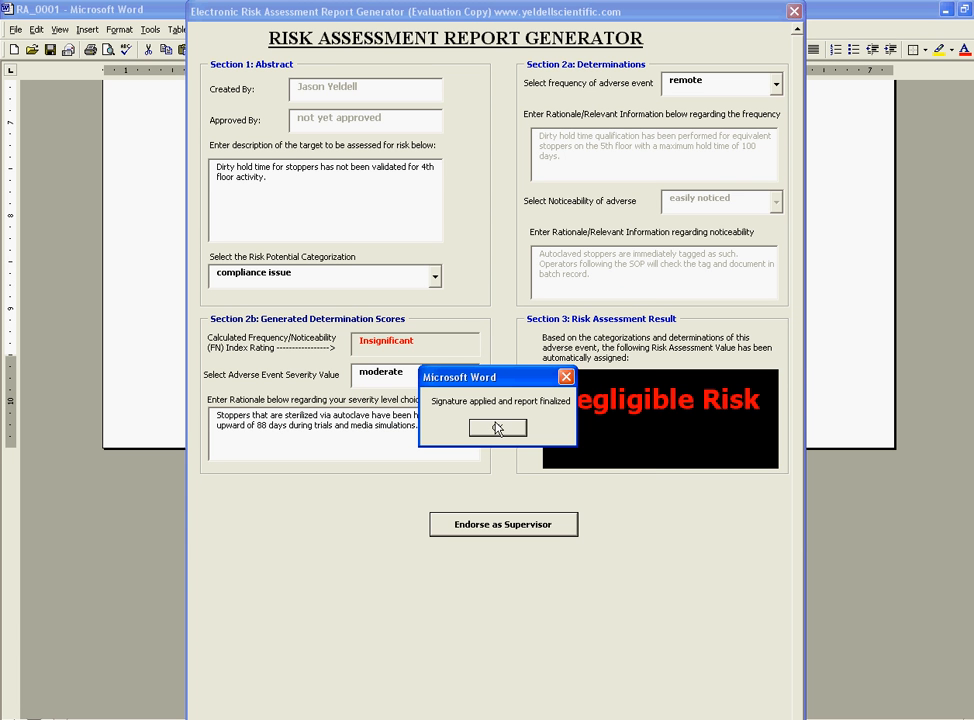
{"action": "left_click", "coordinate": [496, 427]}
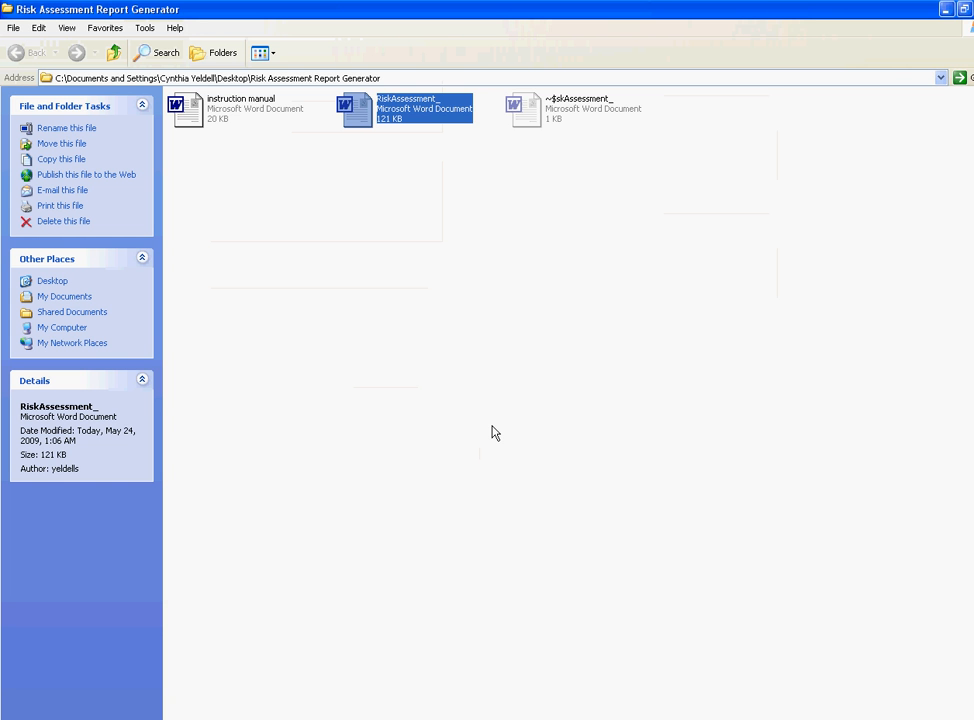
- Reopen the RiskAssessment_ document in Word from Explorer
{"action": "left_click", "coordinate": [490, 430]}
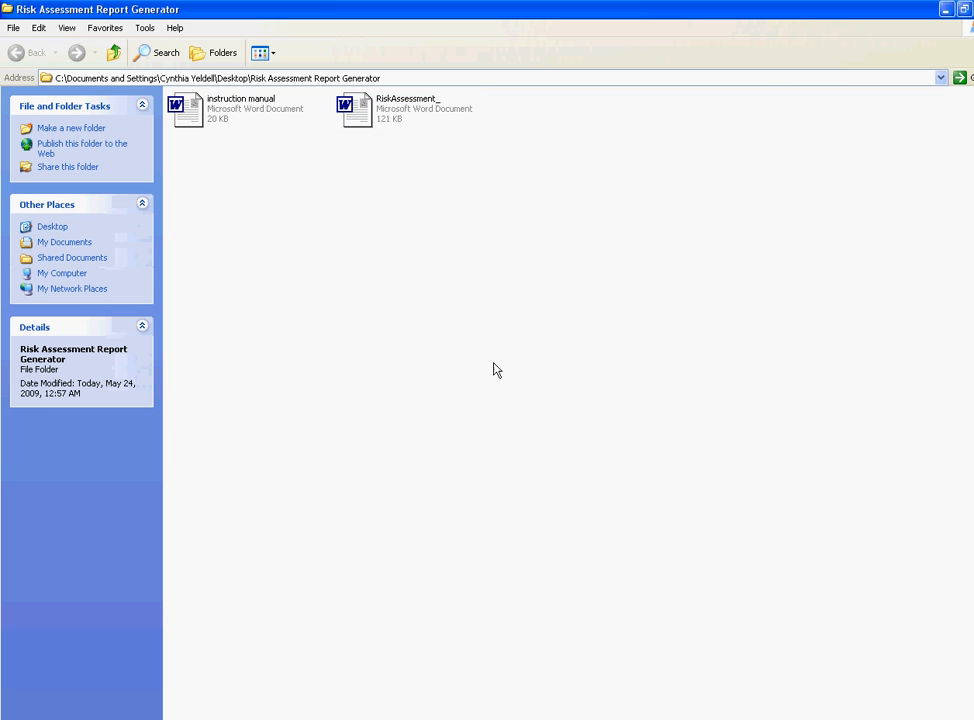
{"action": "double_click", "coordinate": [421, 107]}
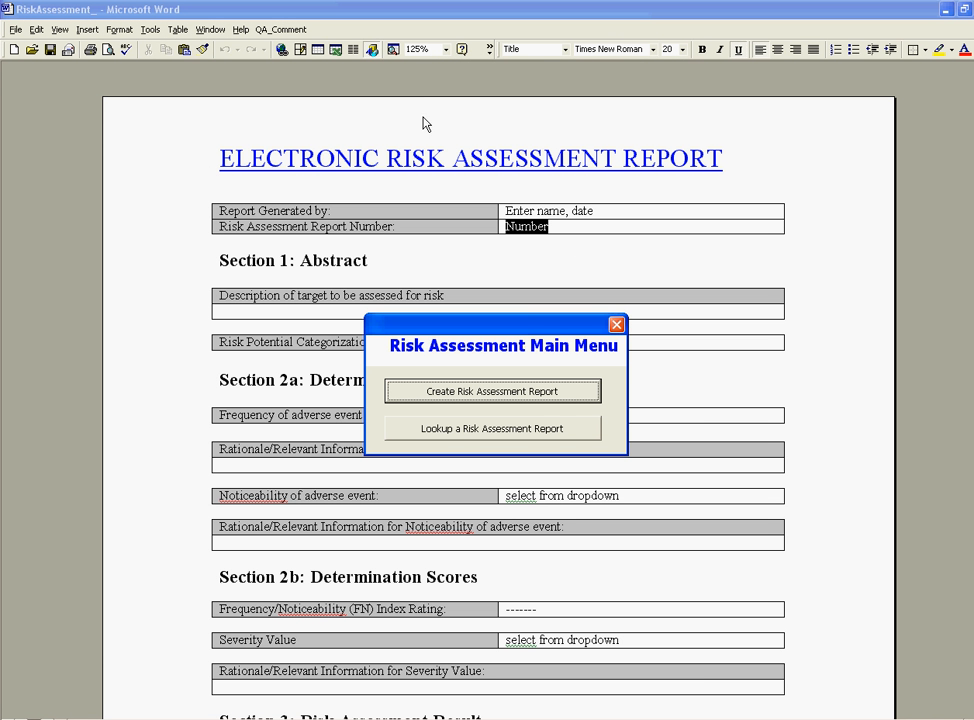
- Look up and open RA_0001 endorsed.htm to view the finished Negligible Risk report
{"action": "left_click", "coordinate": [518, 434]}
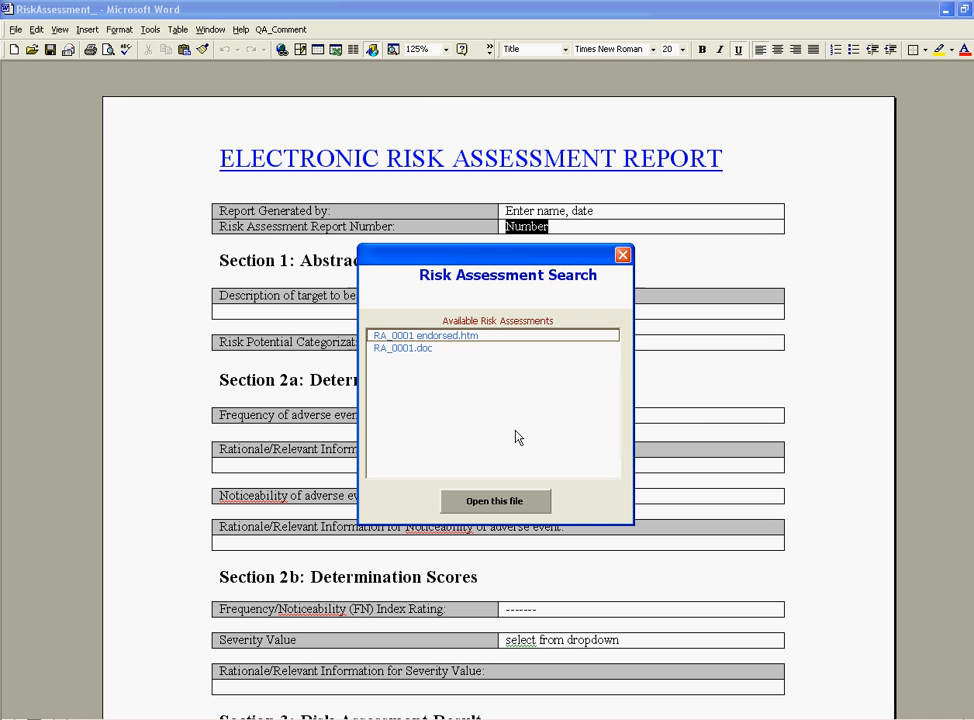
{"action": "left_click", "coordinate": [440, 341]}
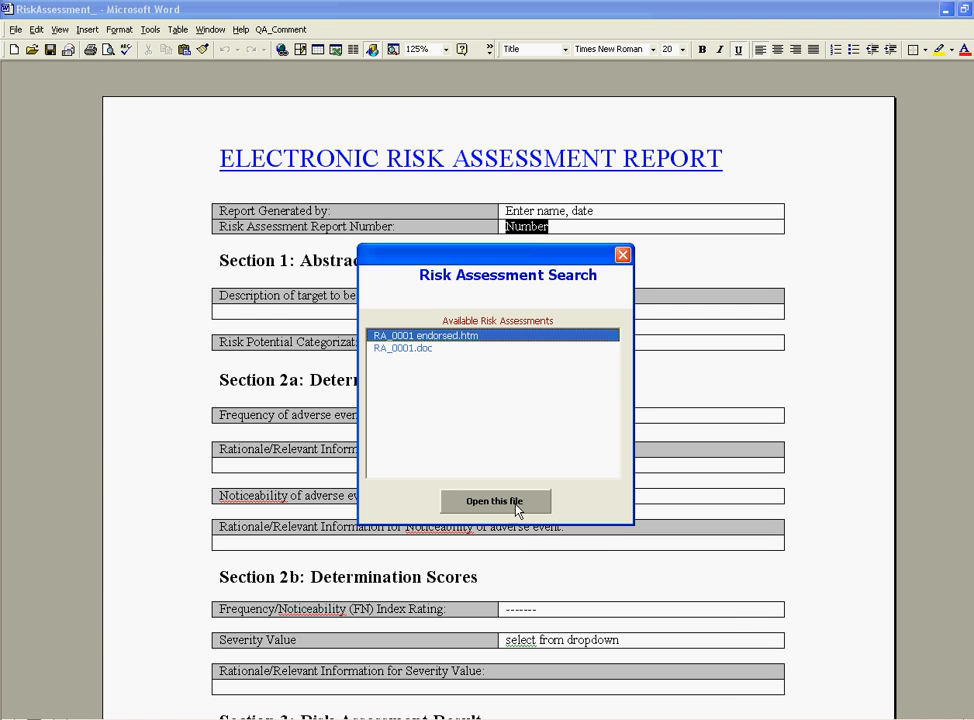
{"action": "left_click", "coordinate": [505, 503]}
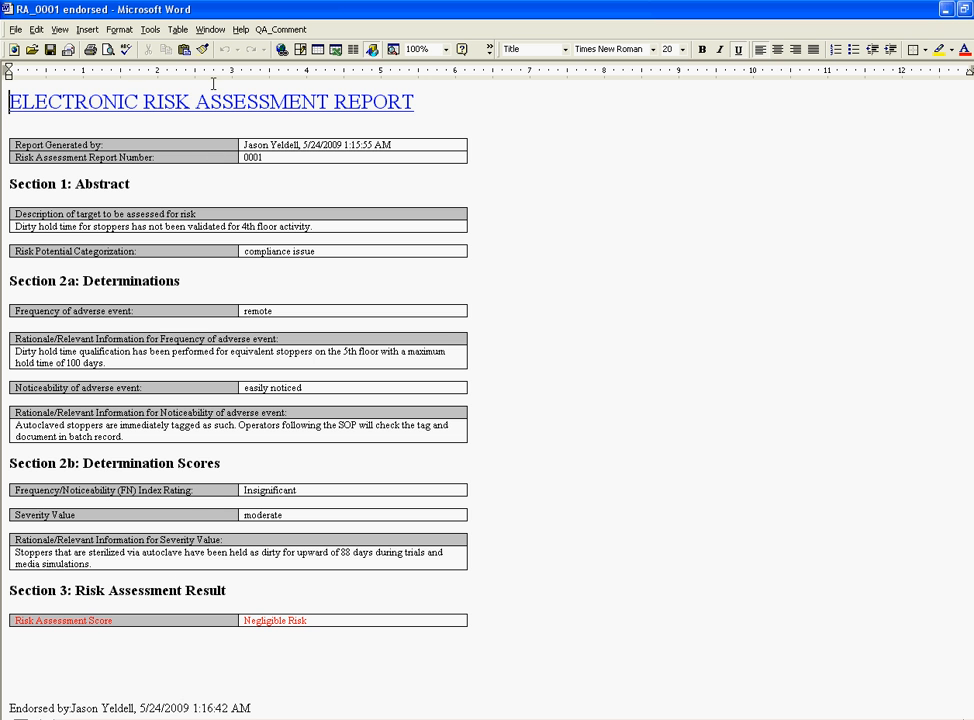
- Zoom the RA_0001 report to 150% and scroll down to Section 3's Negligible Risk result
{"action": "left_click", "coordinate": [446, 49]}
{"action": "left_click", "coordinate": [434, 85]}
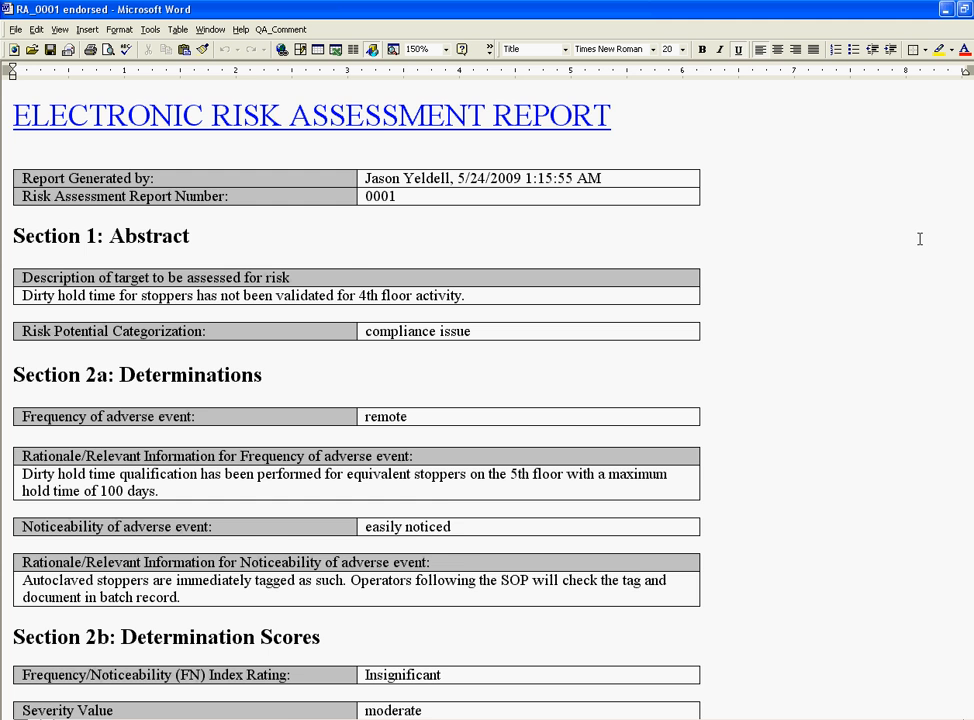
{"action": "scroll", "coordinate": [921, 239], "scroll_direction": "down", "scroll_amount": 1}
{"action": "scroll", "coordinate": [918, 238], "scroll_direction": "down", "scroll_amount": 2}
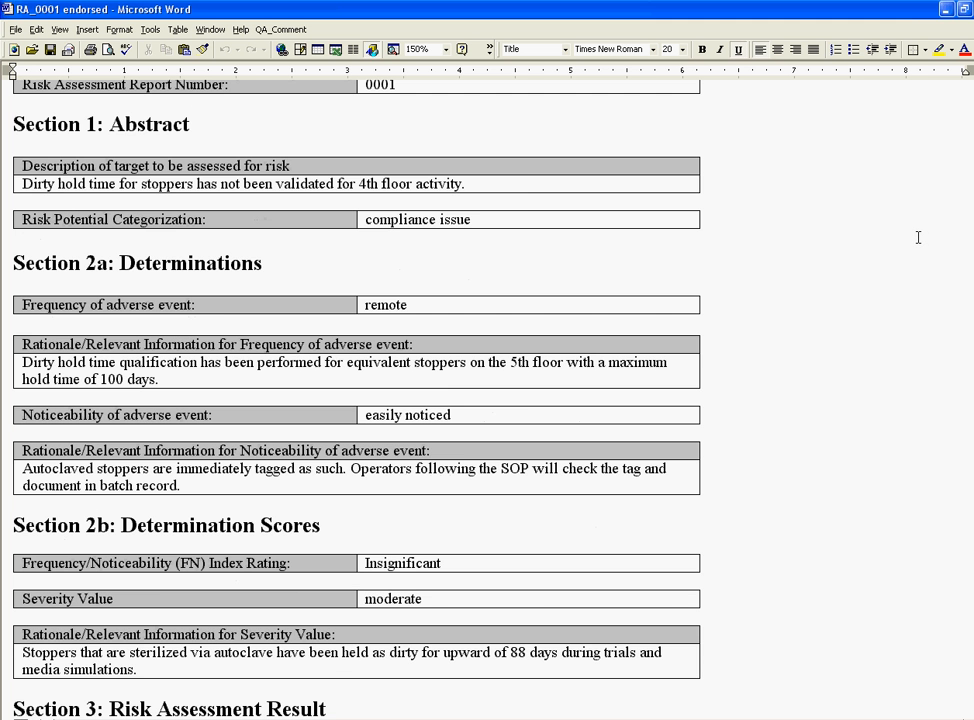
{"action": "scroll", "coordinate": [917, 237], "scroll_direction": "down", "scroll_amount": 1}
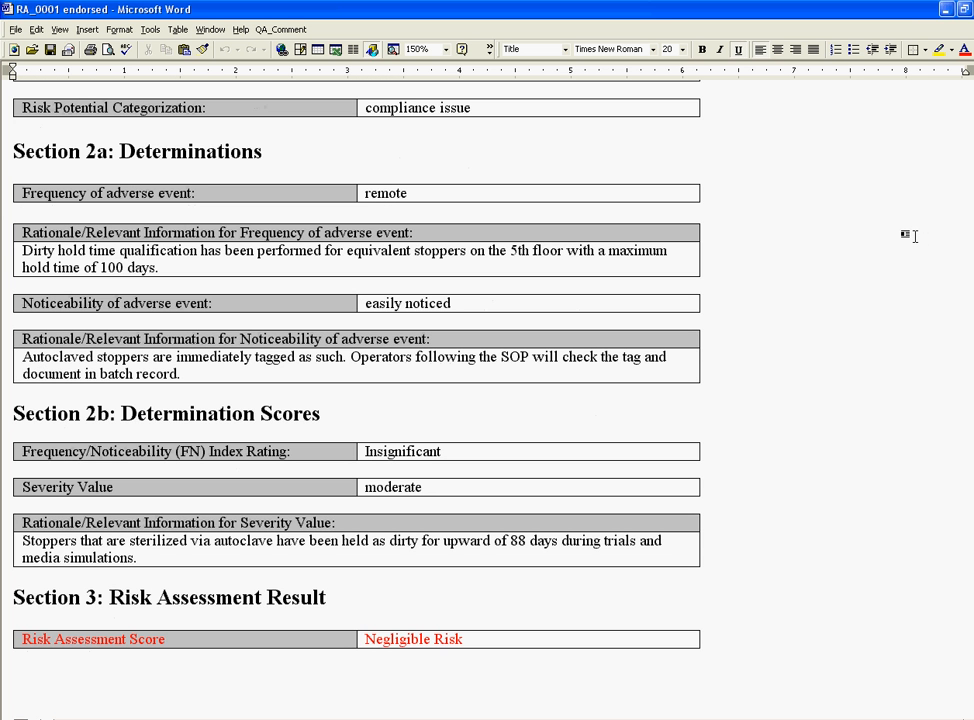